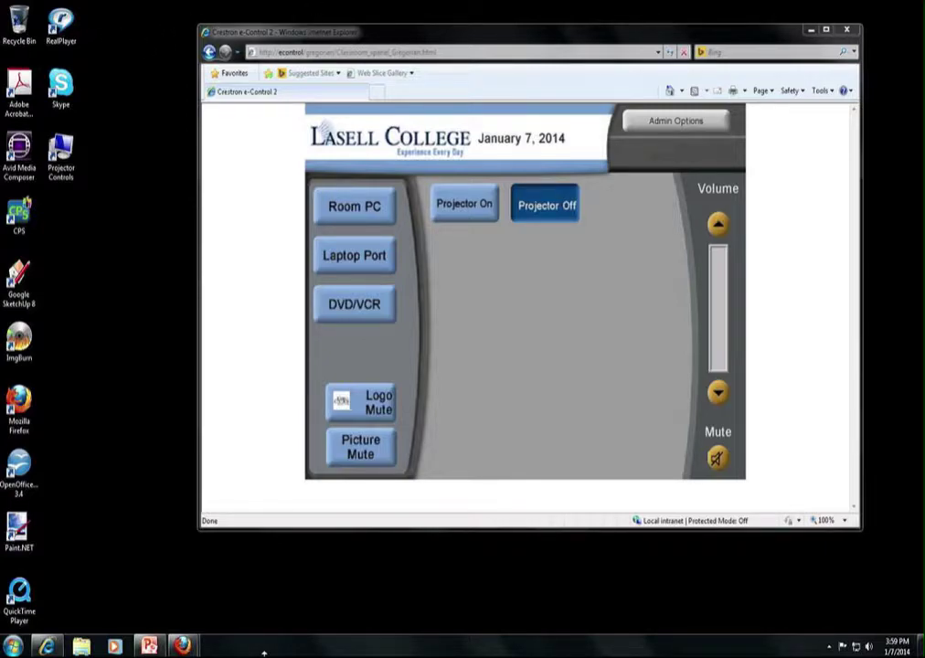
- Switch to Firefox and browse Offices & Services to Information Technology's Classroom and Lab Technology folder
mouse_move(330, 34)
mouse_down()
mouse_move(280, 53)
mouse_move(334, 27)
mouse_move(346, 32)
mouse_up()
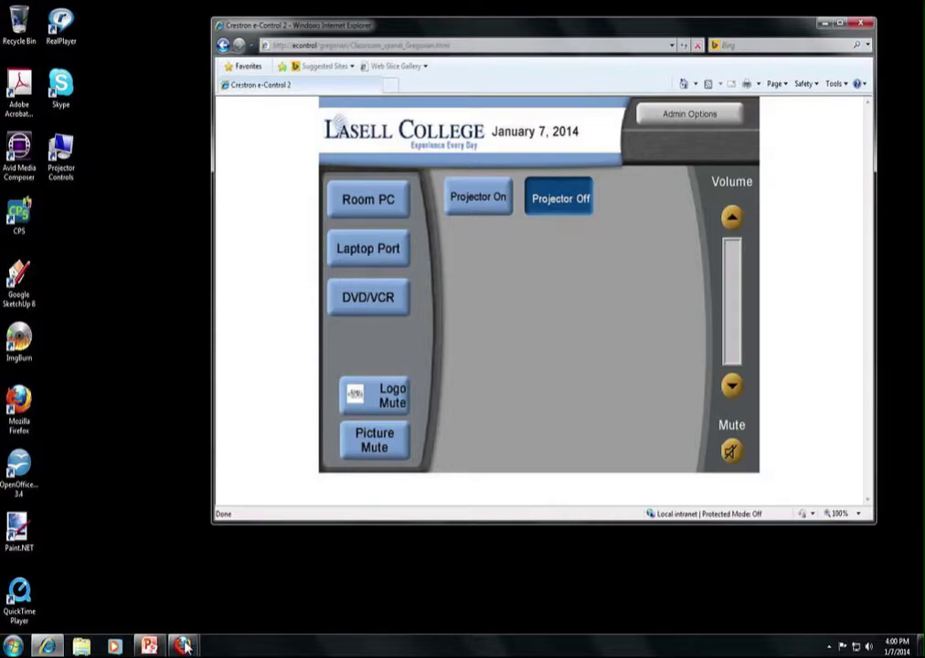
mouse_move(183, 646)
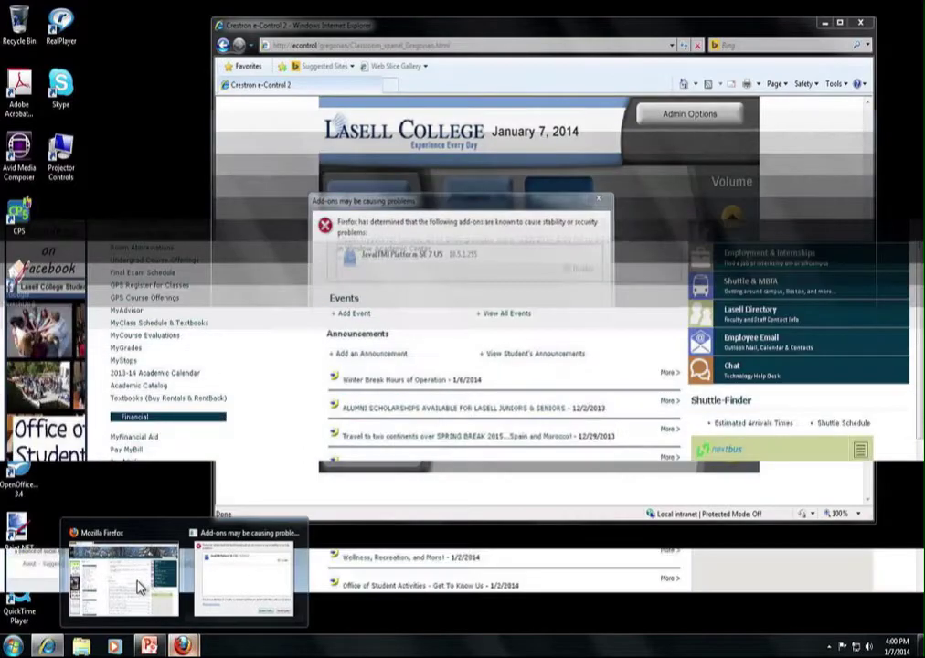
click(139, 585)
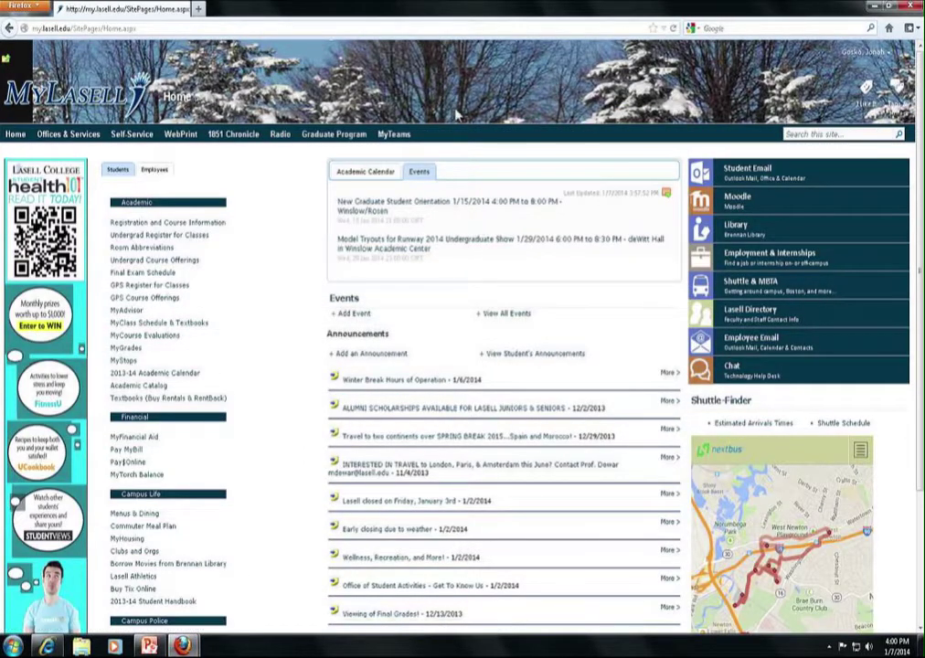
click(64, 136)
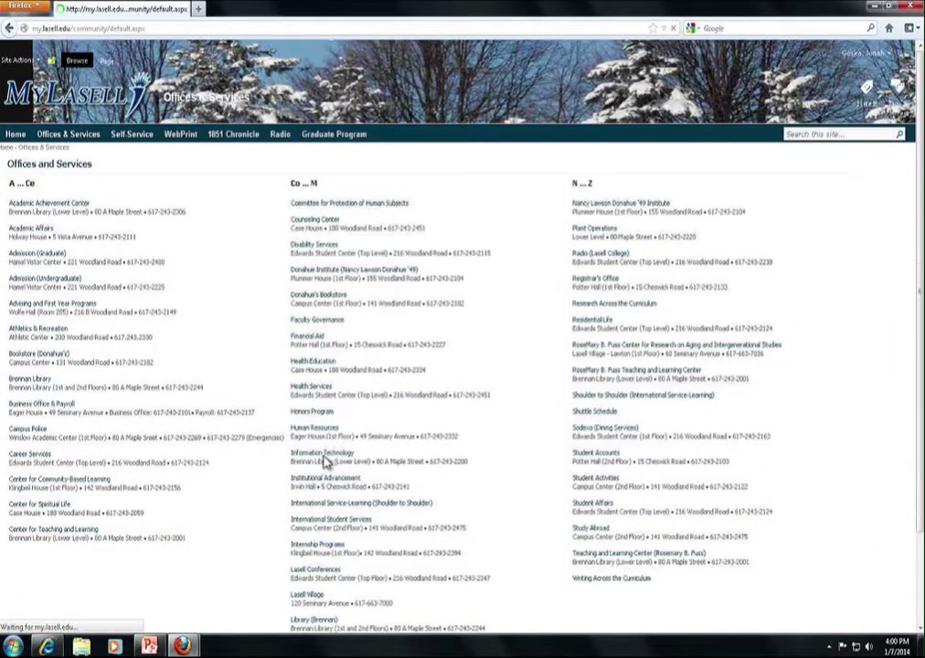
click(323, 457)
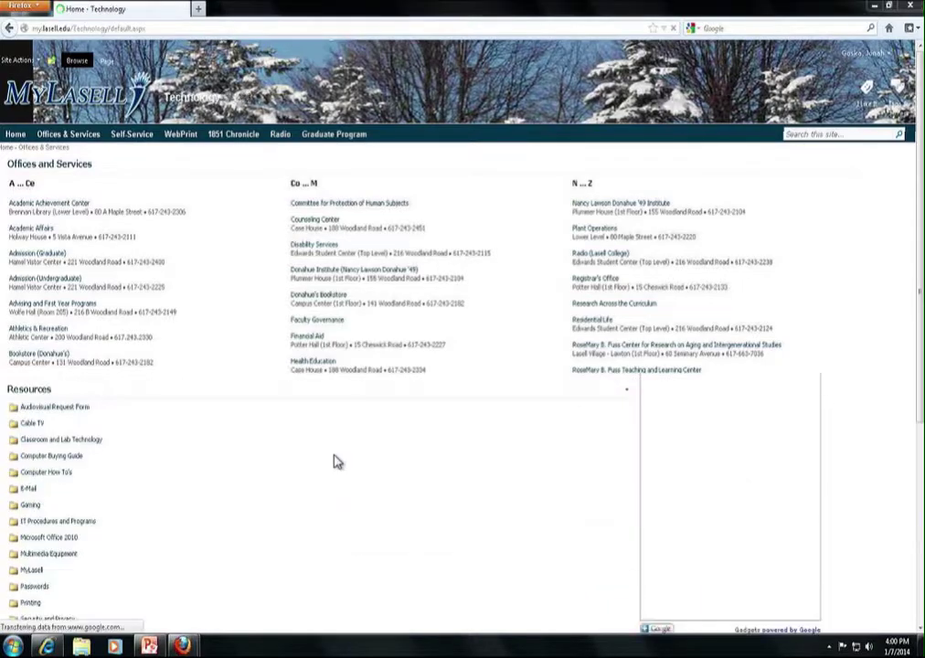
click(39, 441)
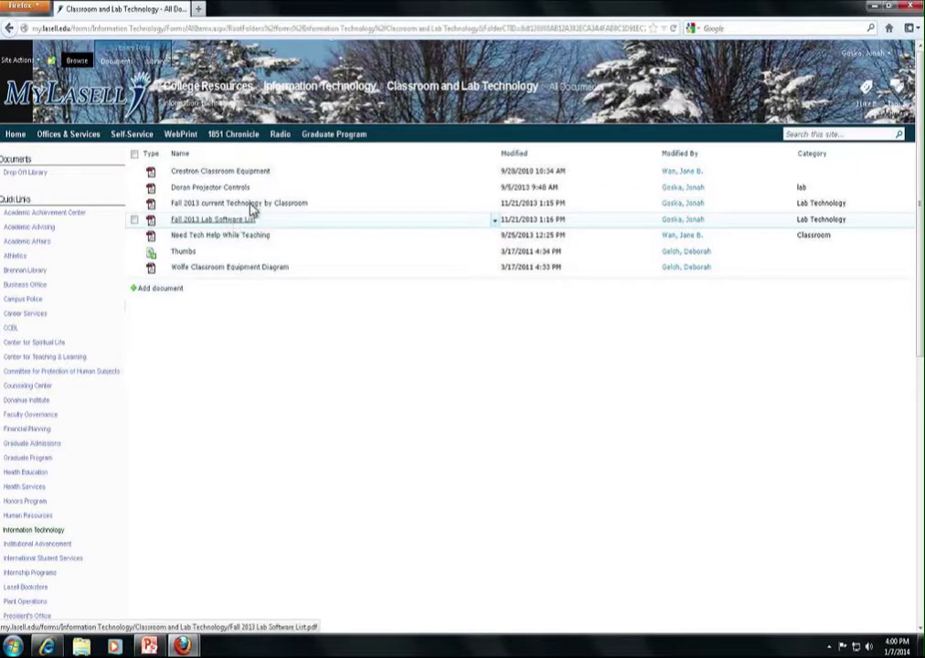
- Open the "Fall 2013 current Technology by Classroom" document as Read Only and dismiss the outdated-plugins notice
click(260, 207)
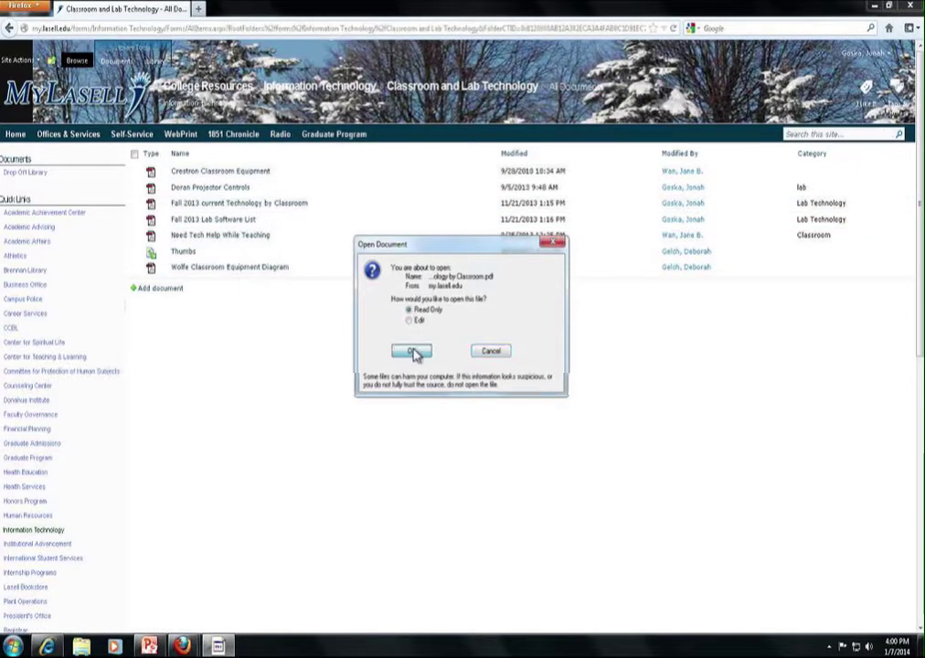
click(411, 351)
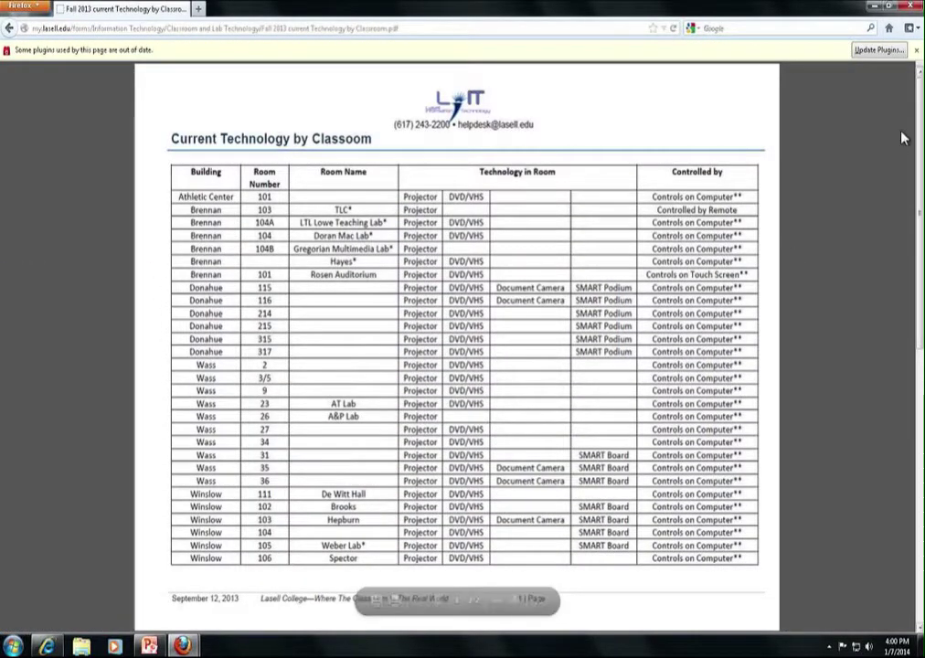
click(916, 49)
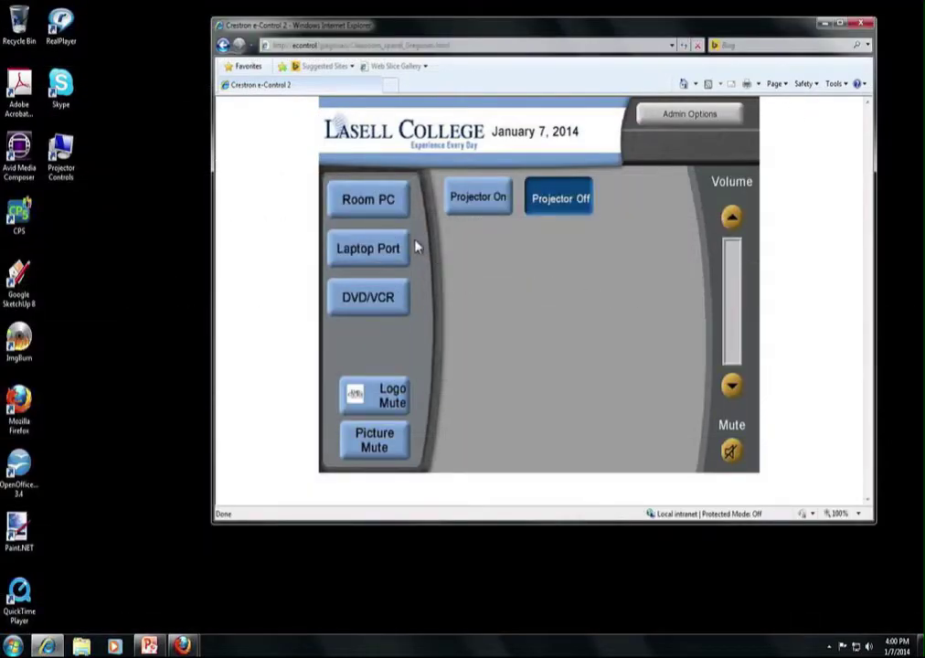
- Start the projector with the Room PC source, and close and reopen the Projector Controls window
click(376, 201)
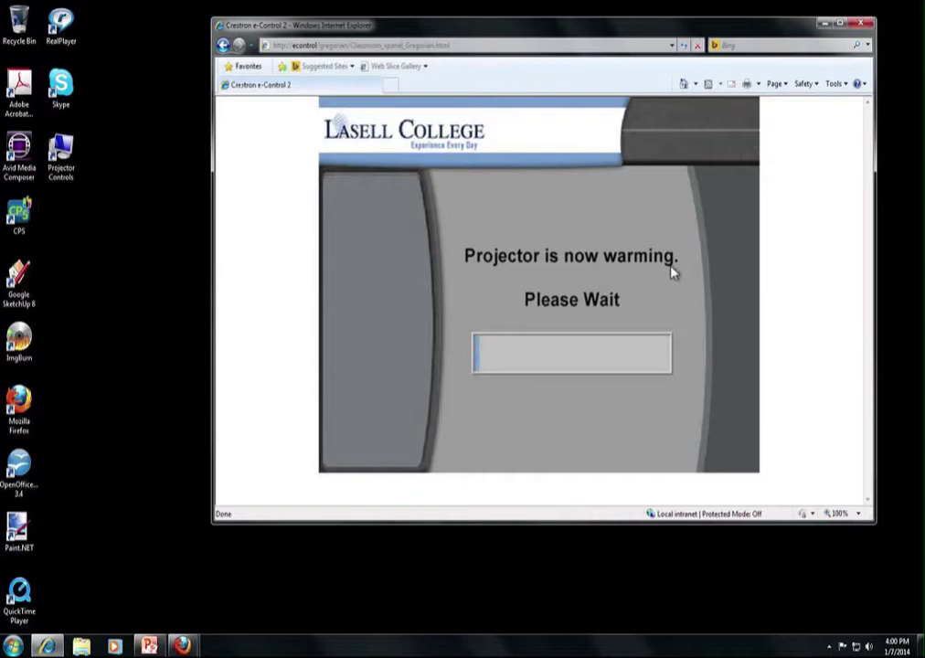
click(864, 26)
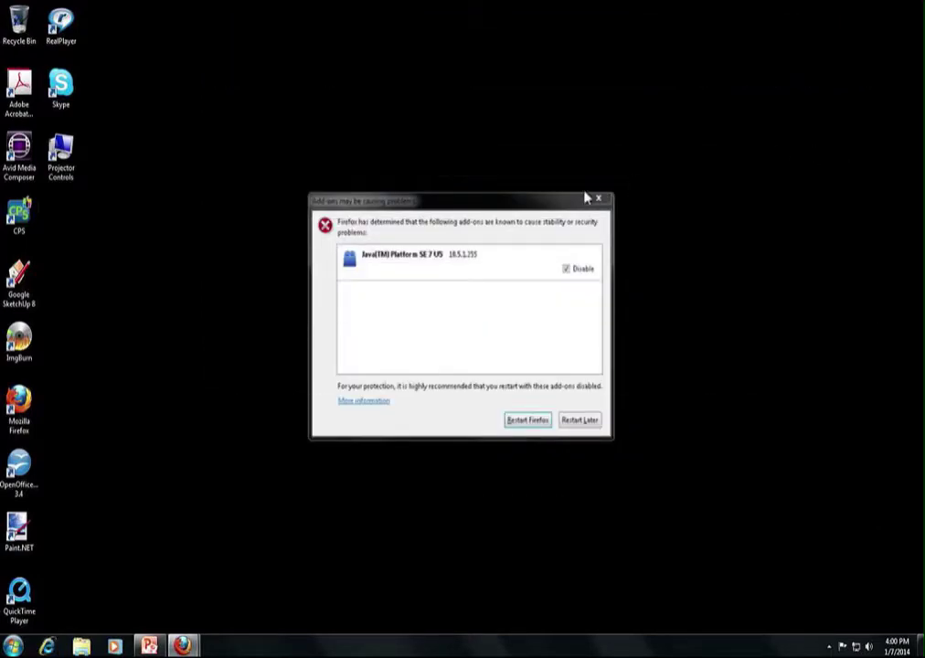
click(598, 200)
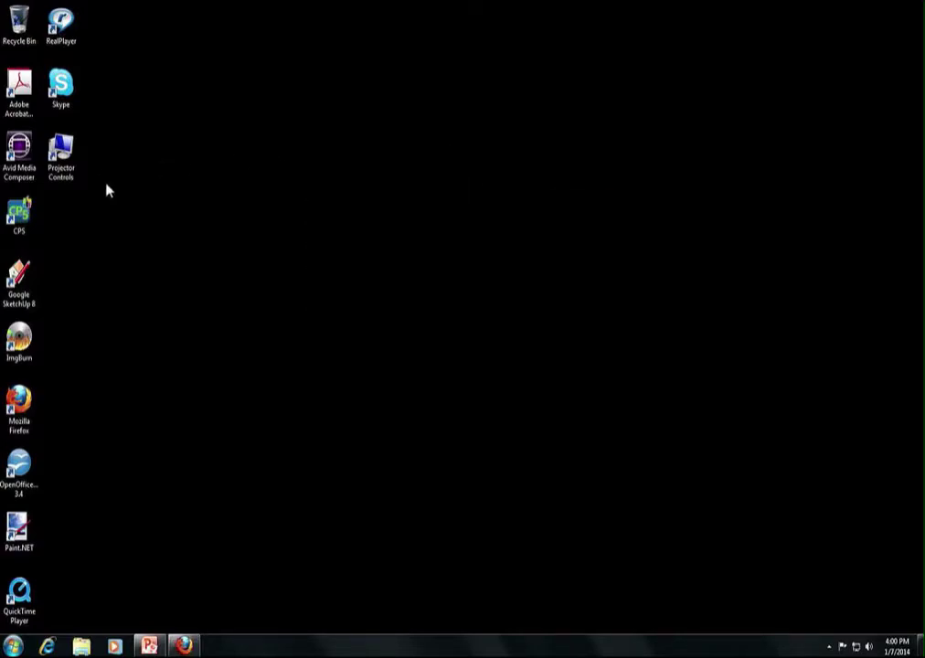
double_click(60, 156)
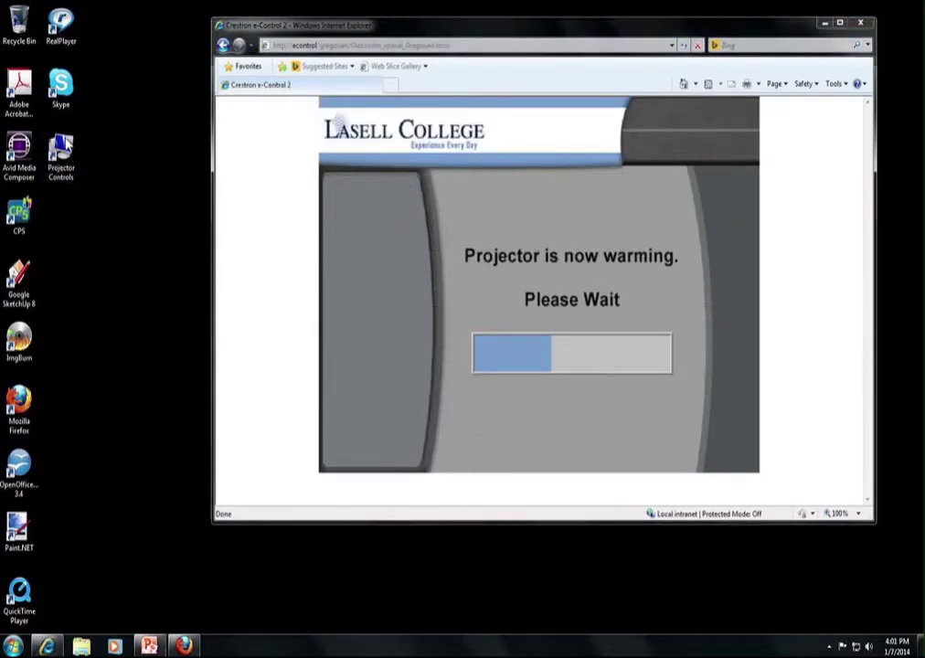
click(53, 155)
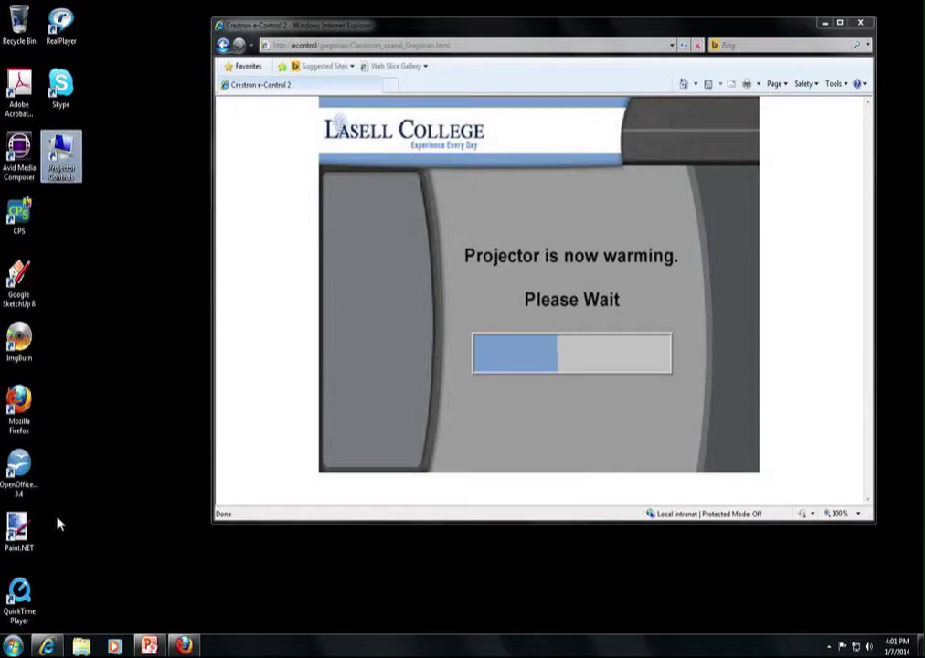
- Set the computer's projector display mode to Duplicate with Connect to a Projector
click(13, 646)
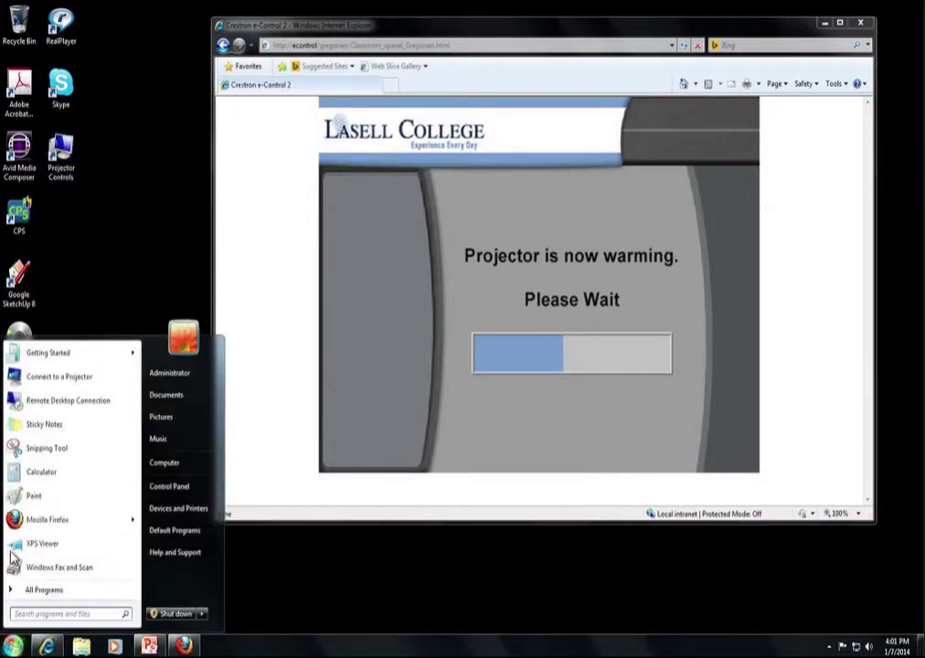
click(64, 382)
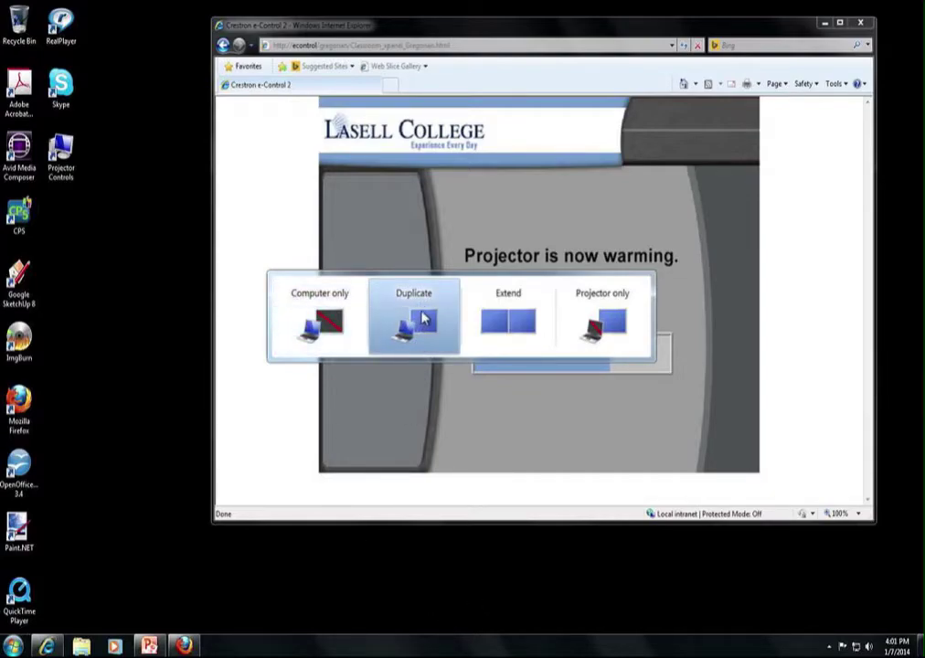
click(423, 327)
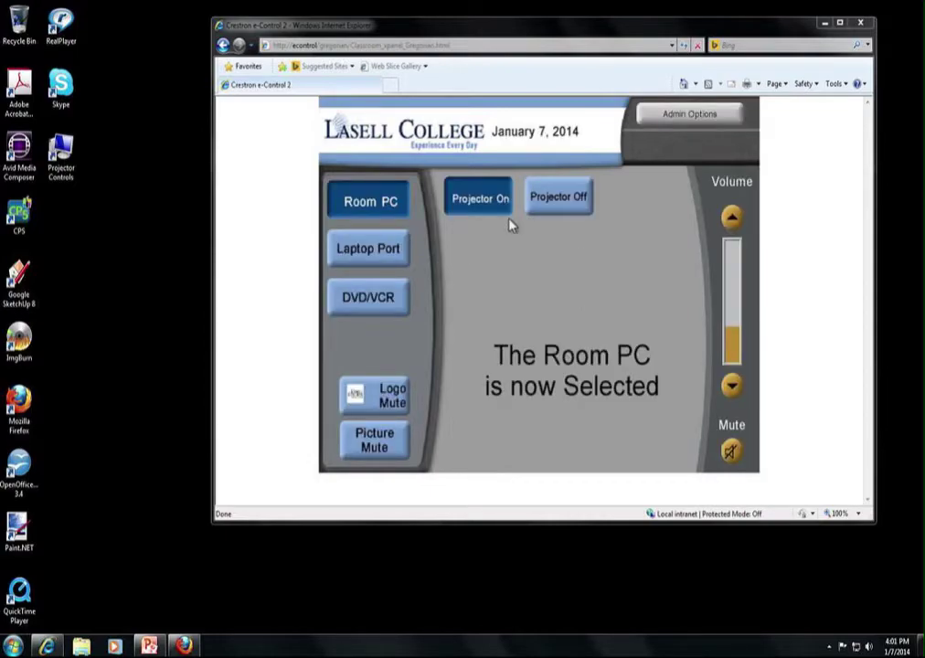
- Raise the projector volume by two increments, and mute and unmute the sound
click(731, 217)
click(731, 217)
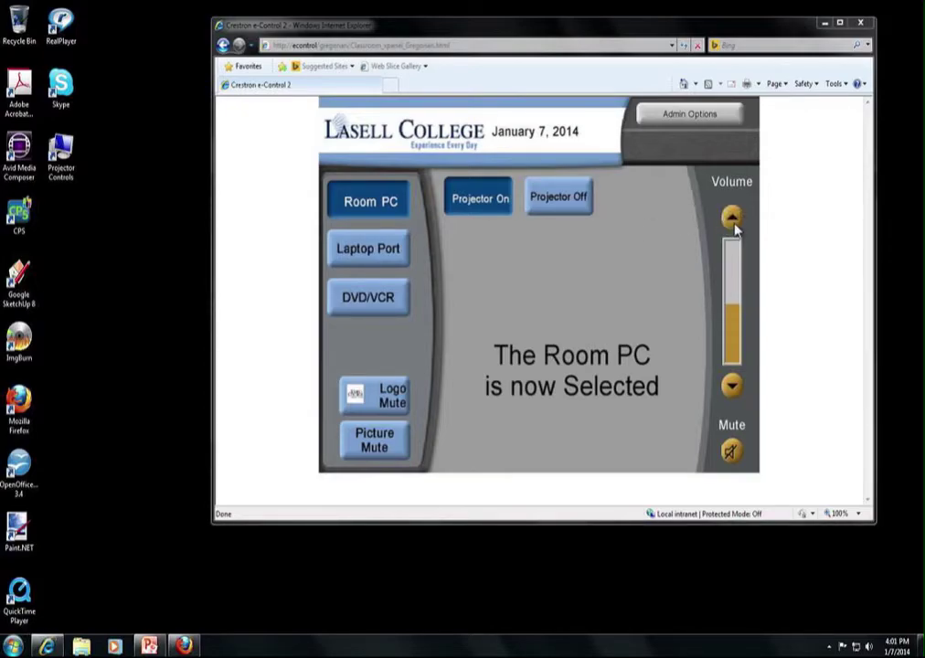
click(731, 448)
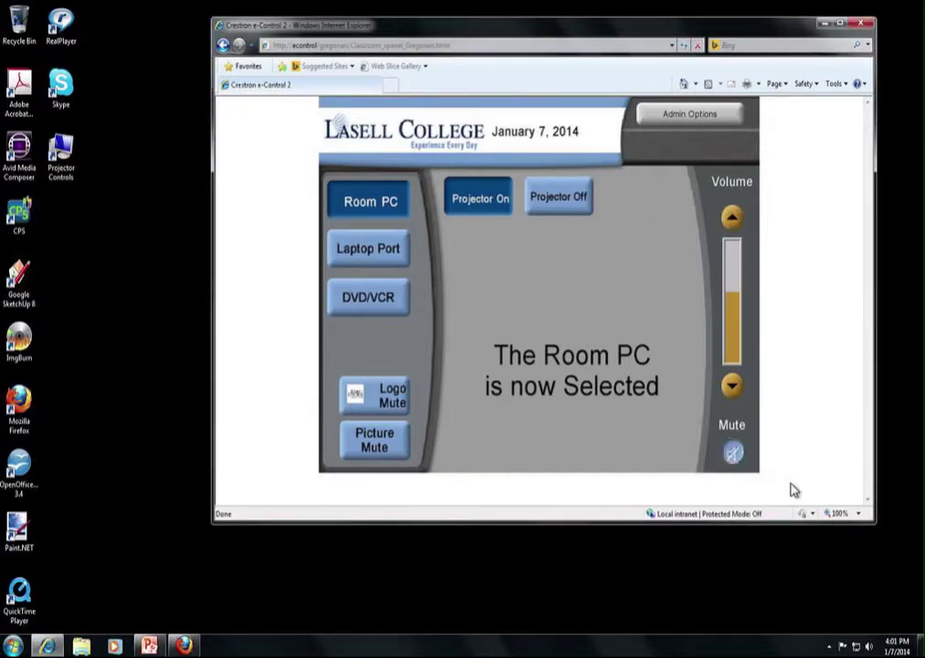
click(735, 454)
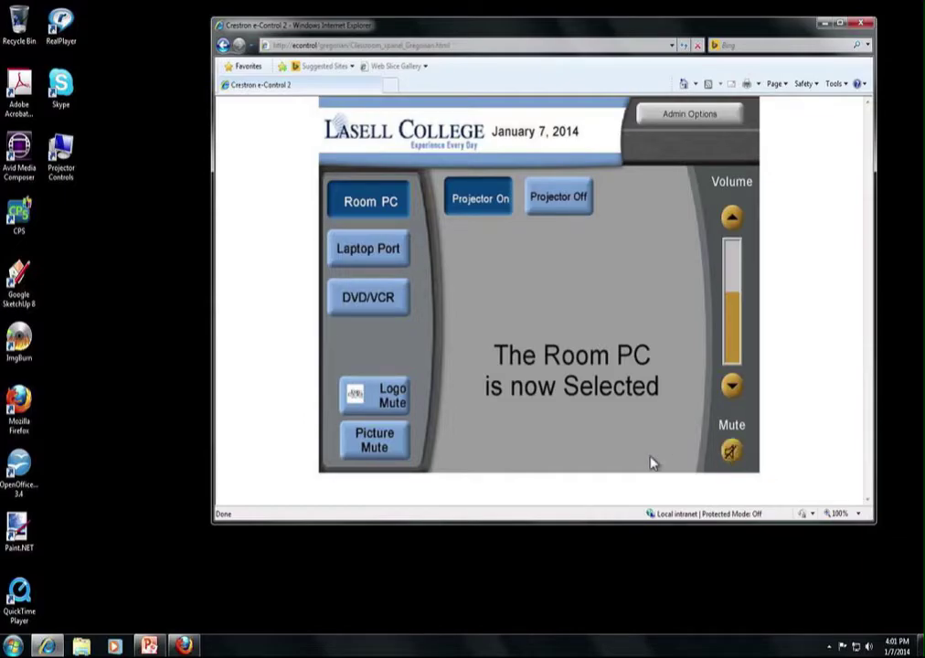
- Turn Picture Mute on and off, and activate Logo Mute before returning to the Room PC source
click(384, 444)
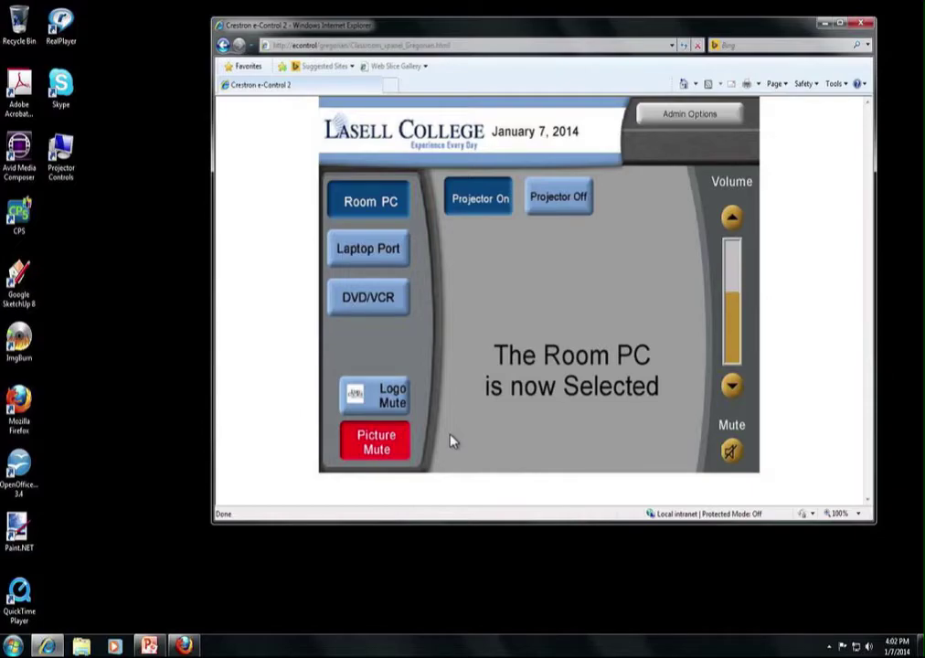
click(361, 441)
click(376, 407)
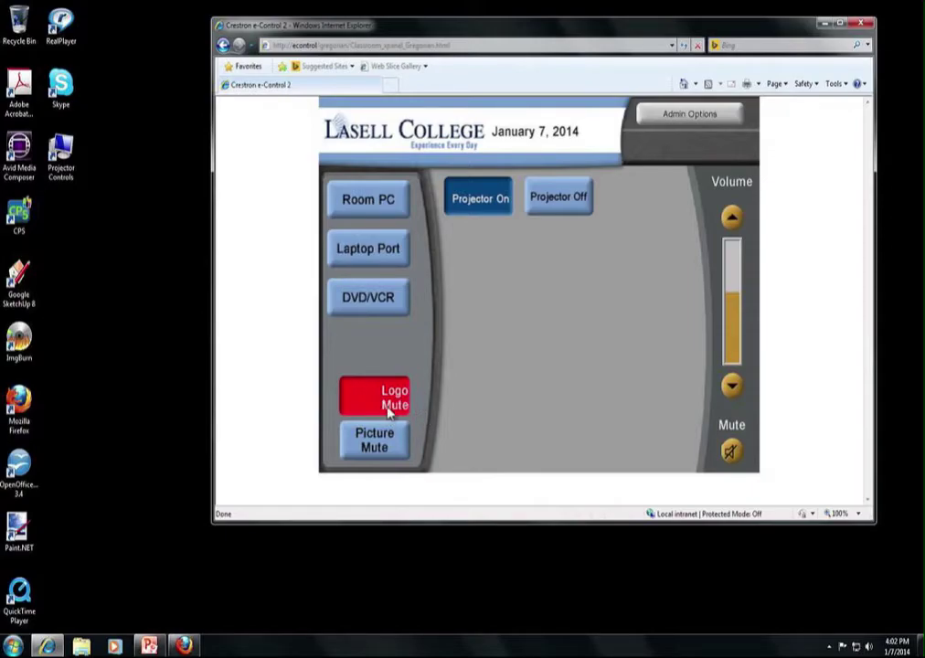
click(382, 198)
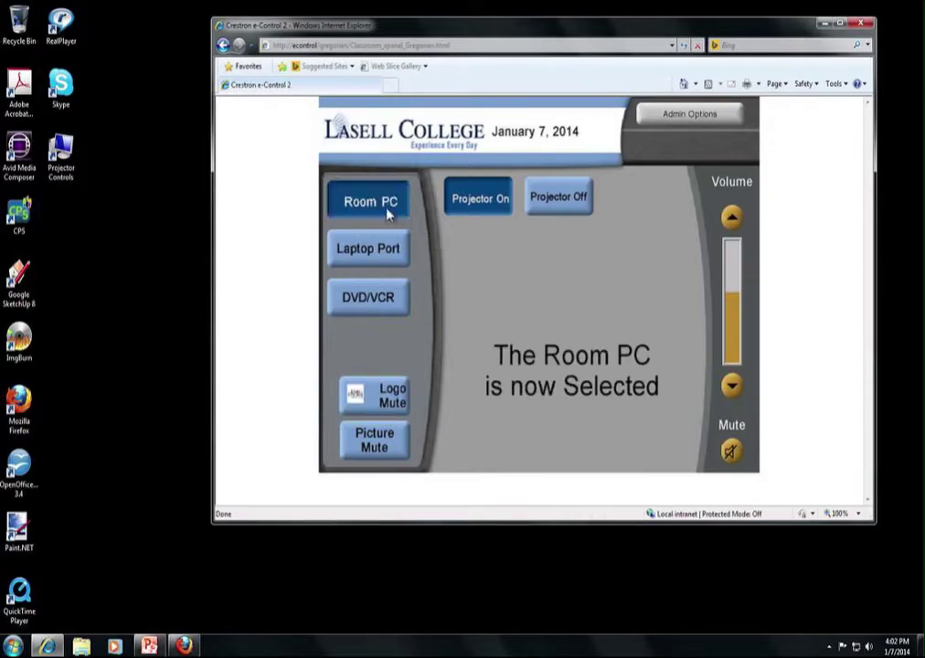
- Switch the source to DVD/VCR, toggle the player between DVD and VCR, and return to Room PC
click(384, 310)
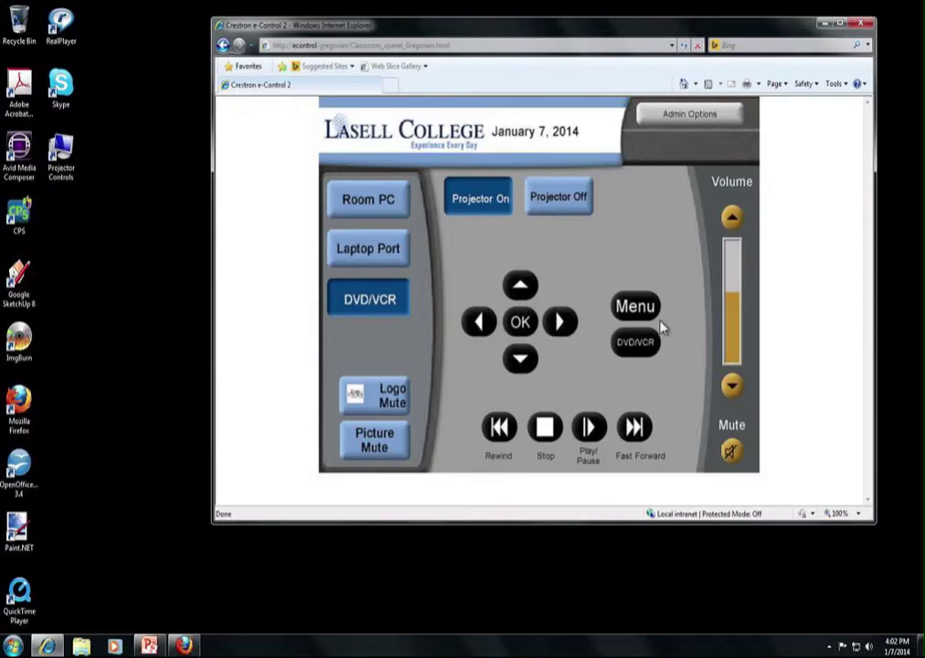
click(640, 348)
click(377, 207)
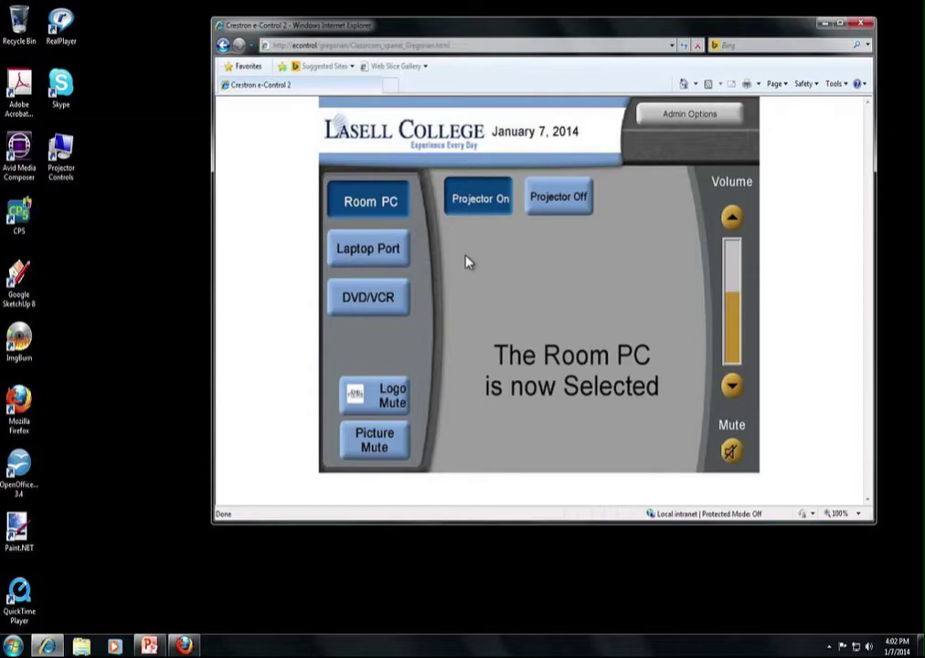
- Cycle the projector through DVD/VCR, Logo Mute, Room PC and Laptop Port, ending on Room PC
click(366, 299)
click(393, 431)
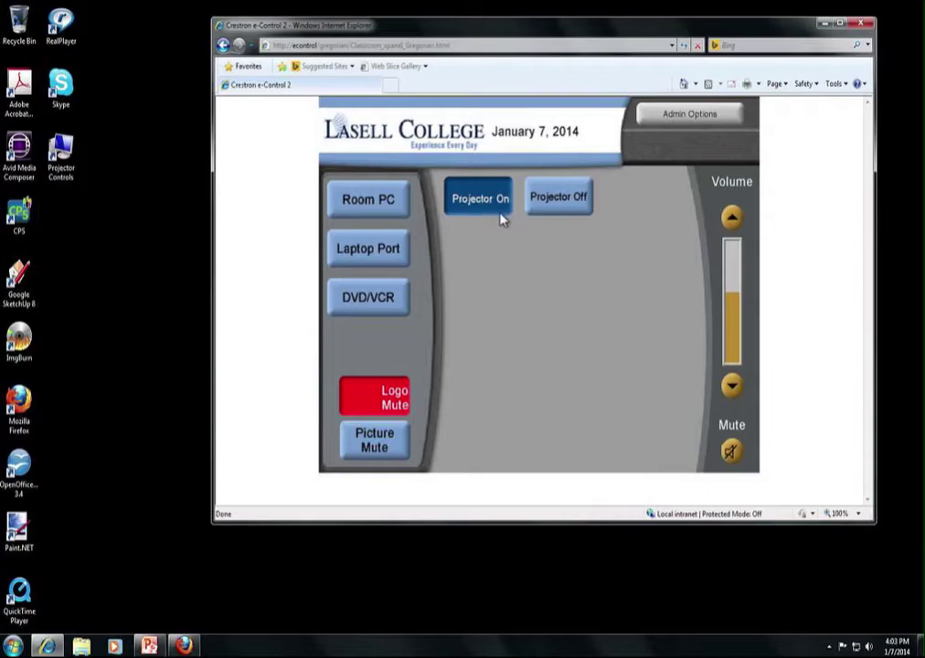
click(381, 207)
click(391, 253)
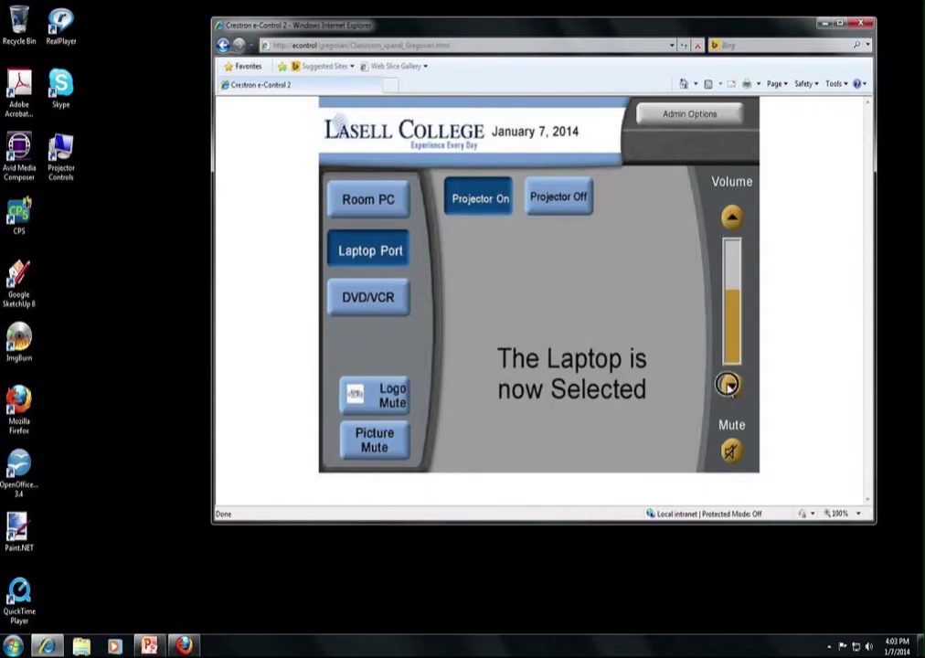
click(377, 195)
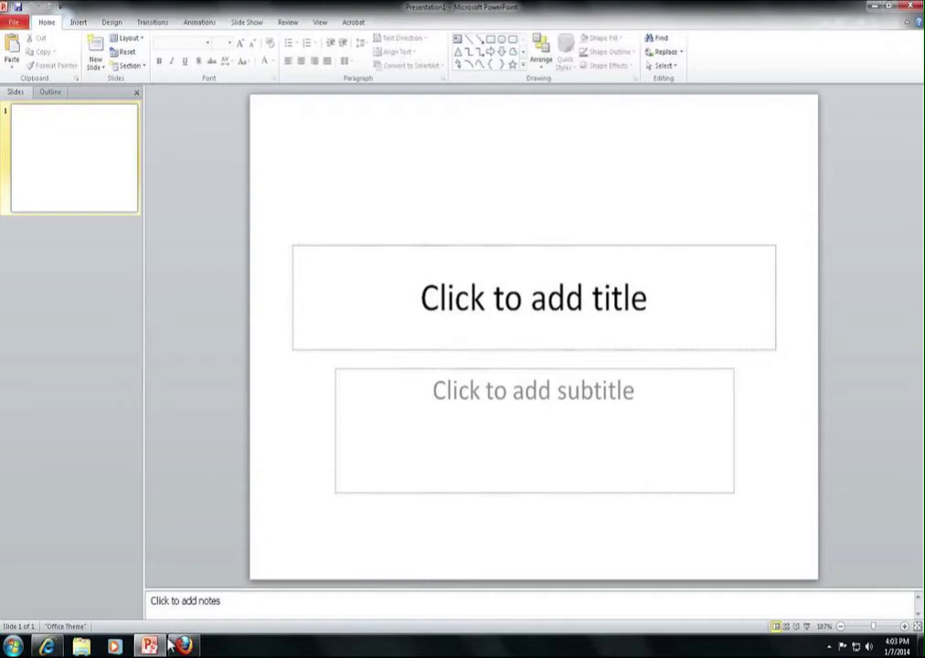
- Return from PowerPoint to the projector controls, raise the volume, and switch the source to Laptop Port and back to Room PC
mouse_move(167, 645)
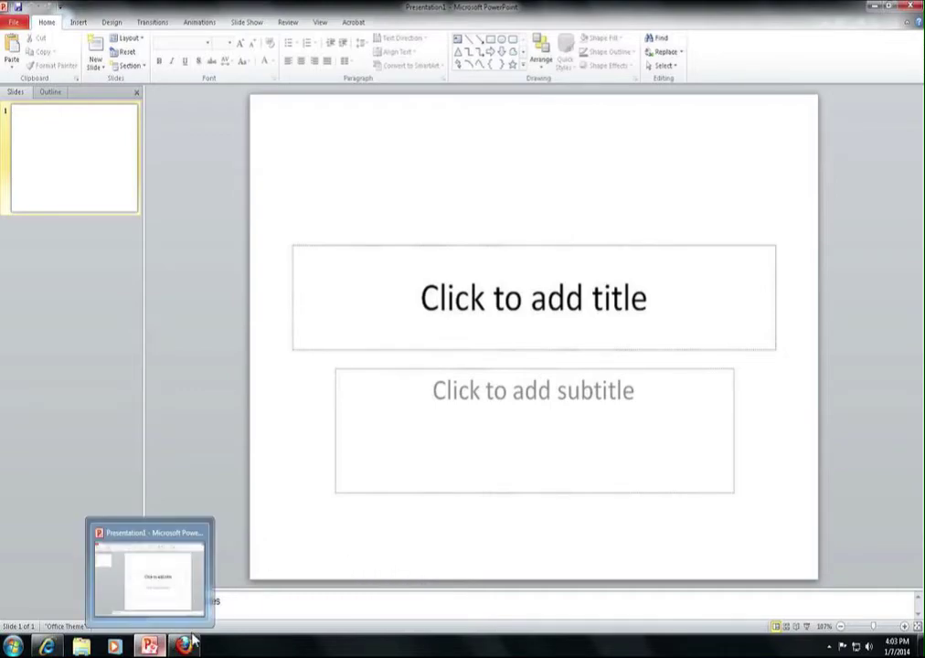
click(49, 646)
click(739, 221)
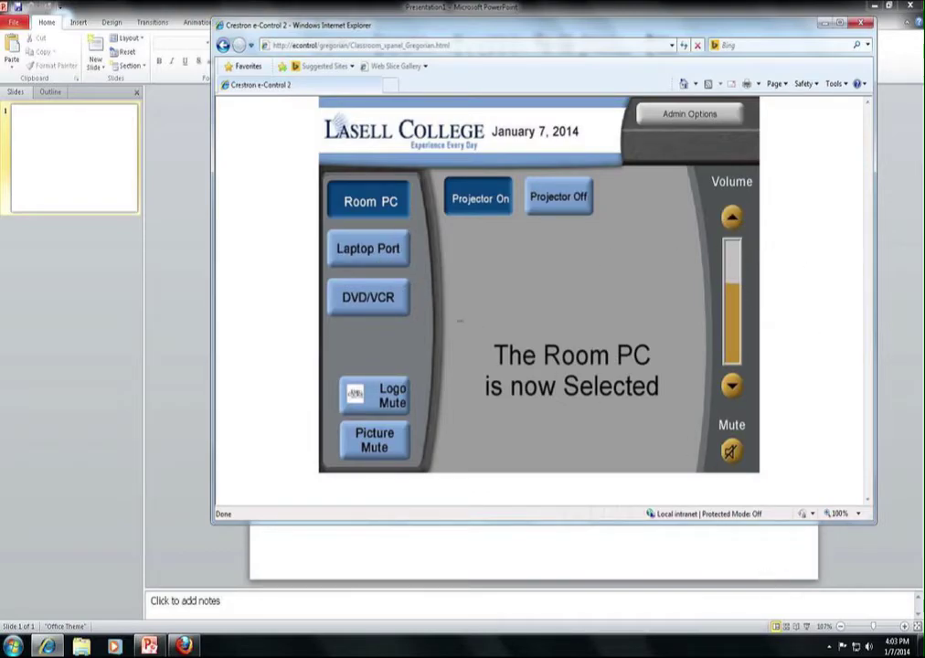
click(374, 243)
click(384, 204)
- Minimize and restore the projector controls window, and turn the projector off
key(super+Down)
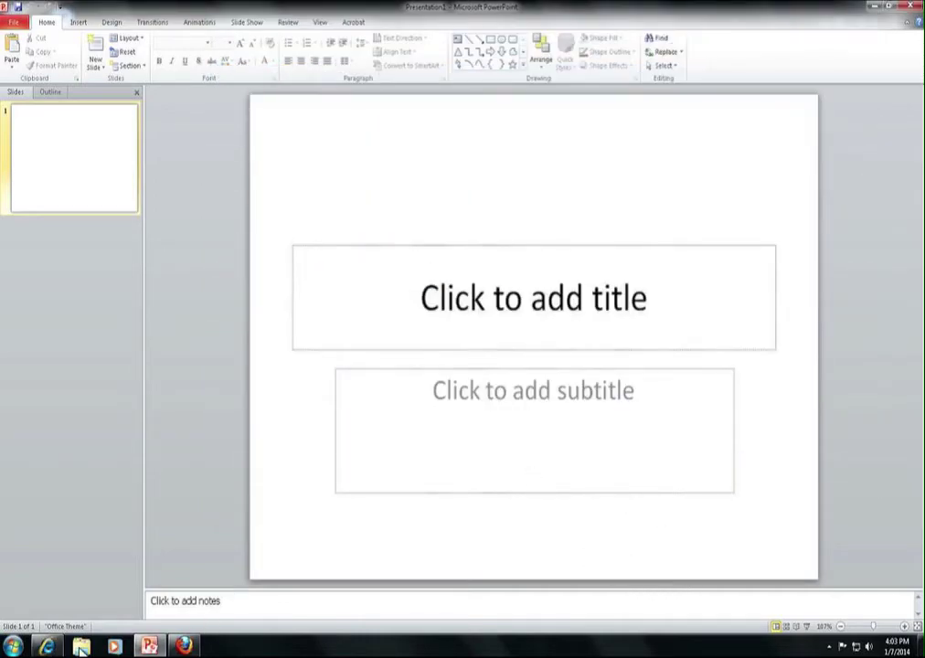
key(alt+Tab)
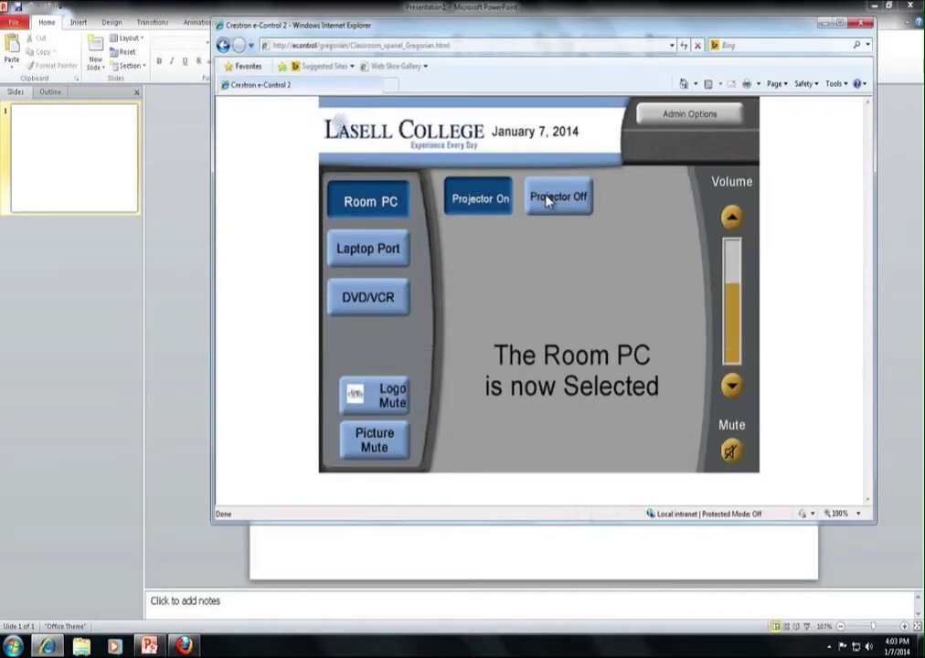
click(546, 201)
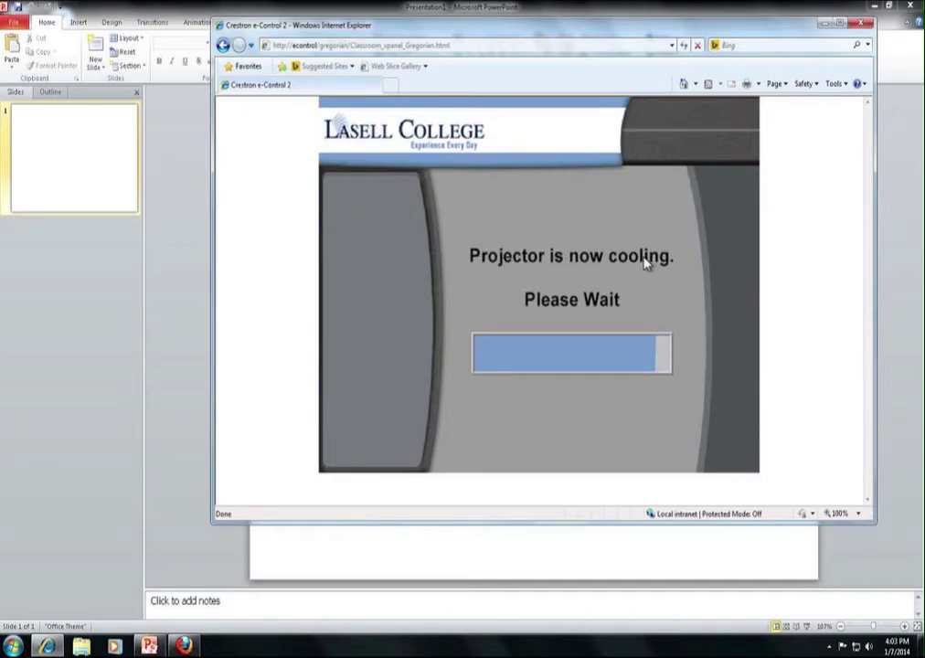